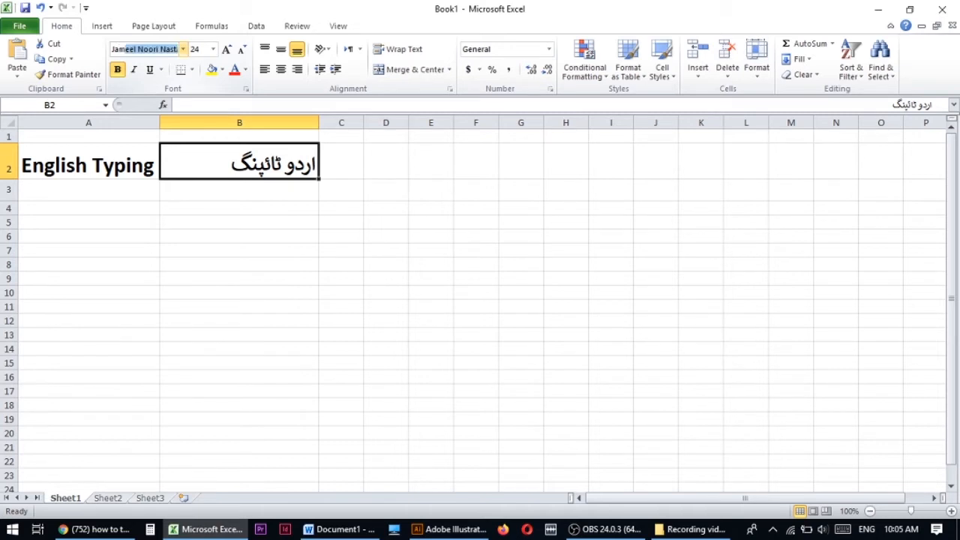
Set the font of the Urdu text in cell B2 to Jameel Noori Nastaleeq.
type("ee")
key("Return")
left_click(341, 164)
left_click(315, 156)
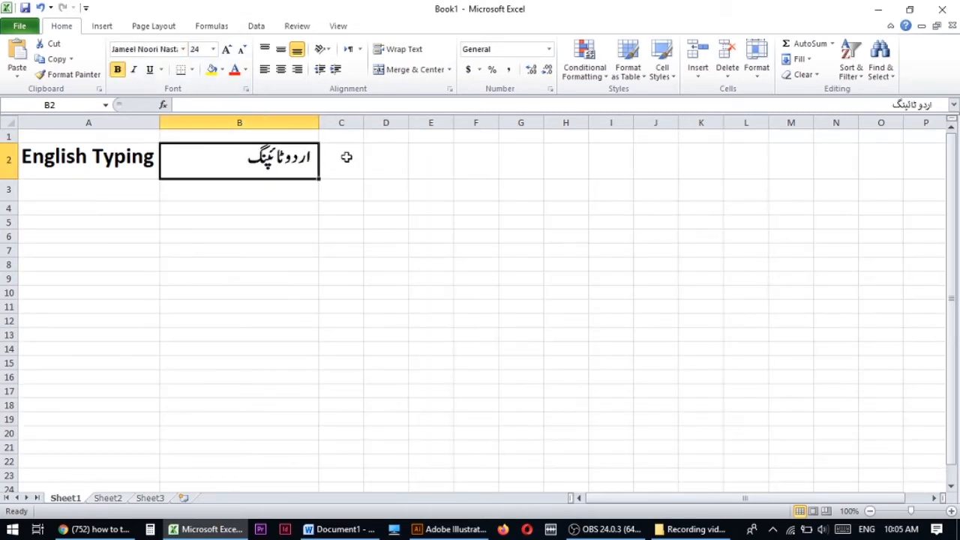
left_click(228, 193)
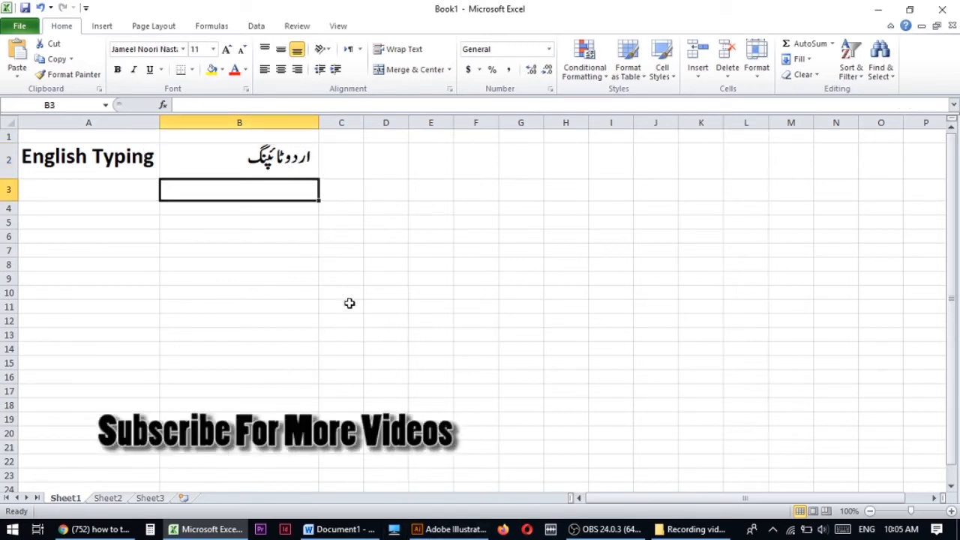
Switch to Adobe Illustrator and create a new document from the A4 print preset.
left_click(449, 529)
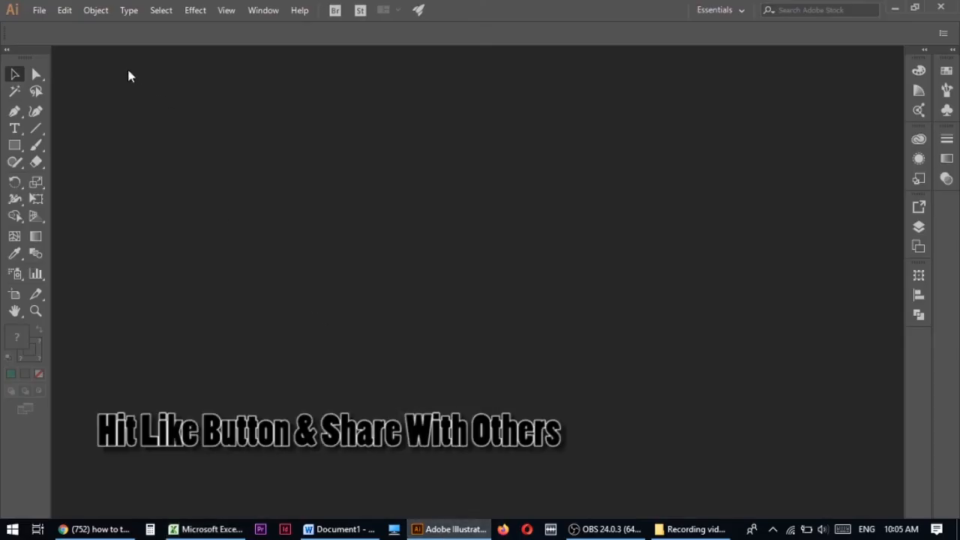
left_click(36, 15)
left_click(68, 28)
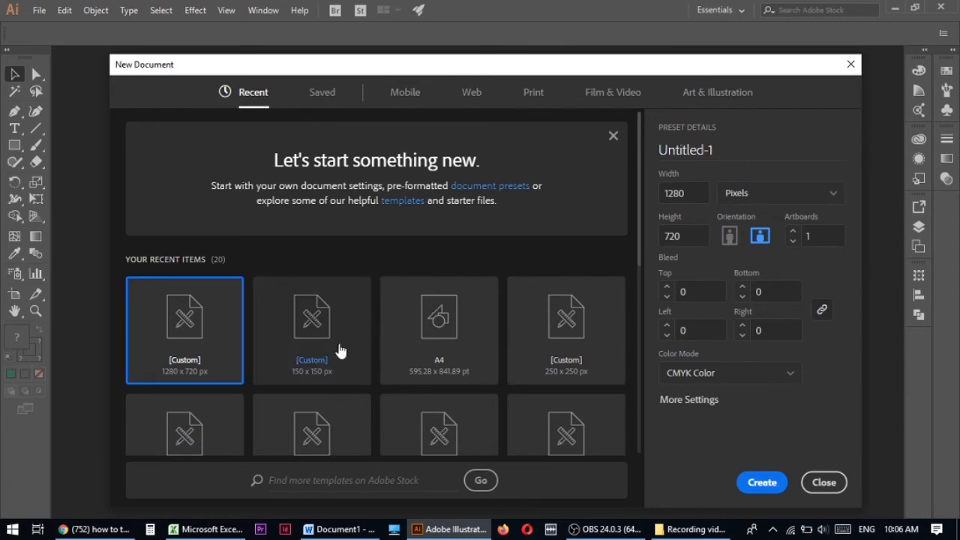
left_click(543, 101)
left_click(318, 219)
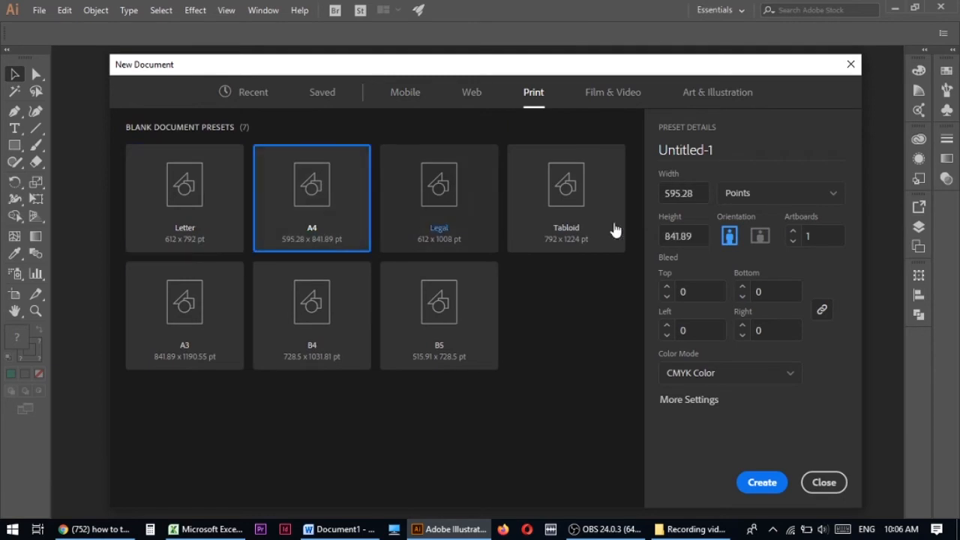
left_click(760, 482)
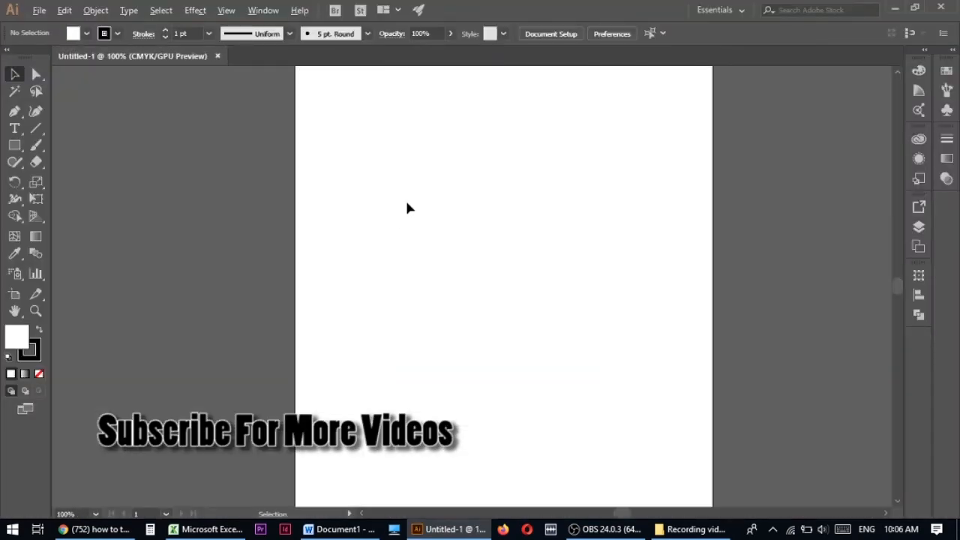
Add the text "English" at 60 pt near the top of the artboard.
scroll(412, 199, "up", 2)
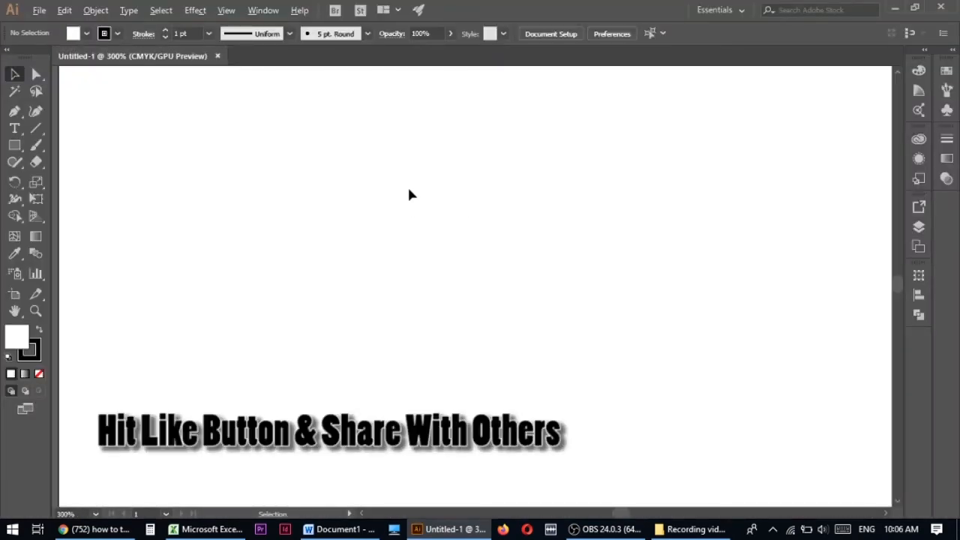
scroll(409, 194, "down", 1)
key("space")
left_click_drag(442, 225, 381, 226)
scroll(375, 414, "down", 2)
key("space")
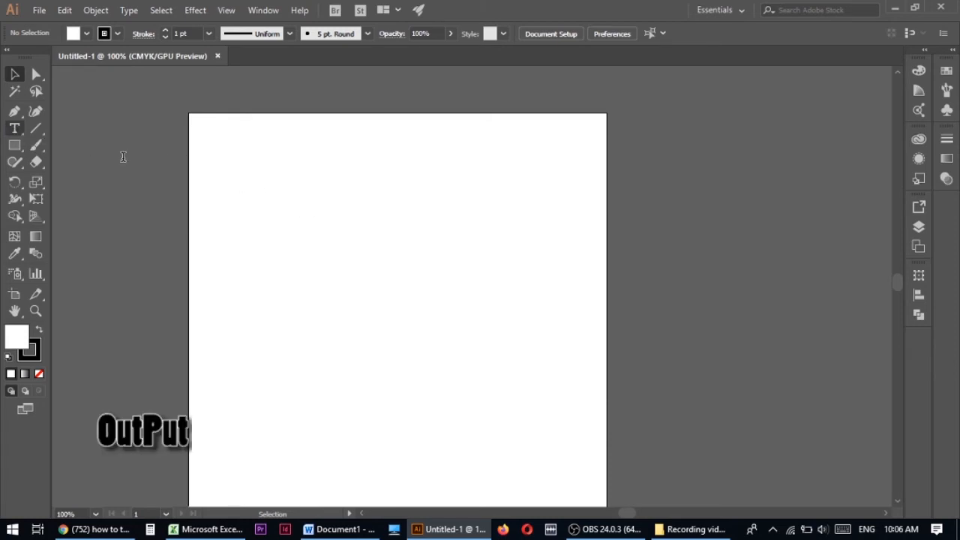
left_click(283, 196)
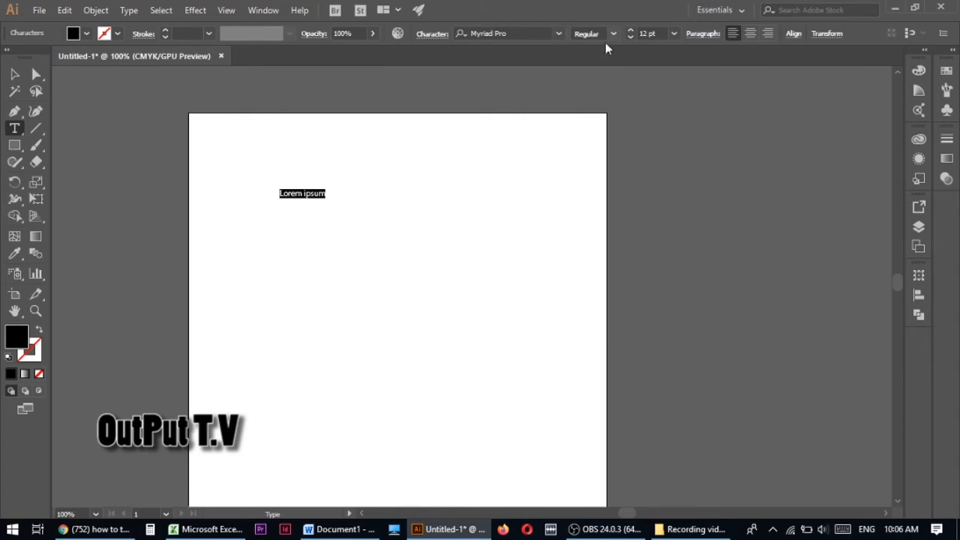
left_click(672, 33)
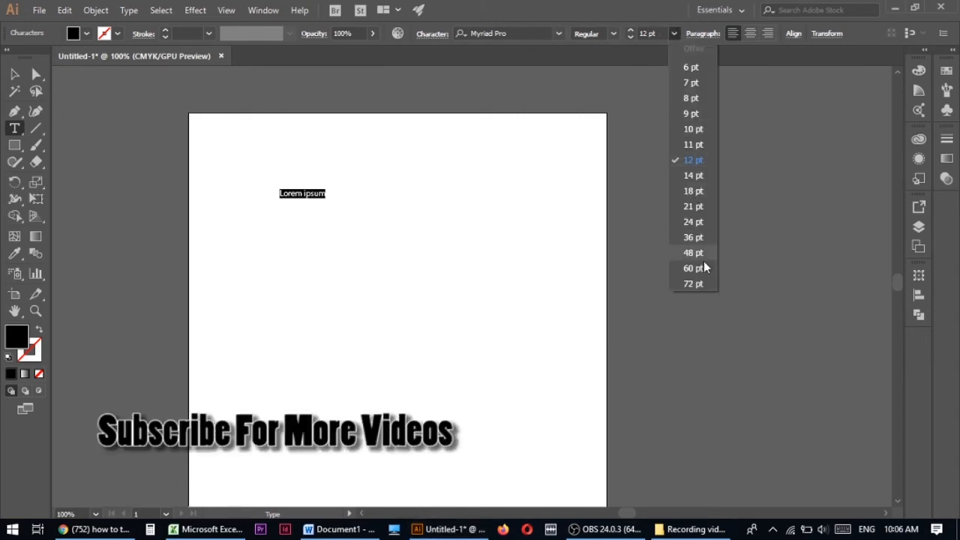
left_click(673, 261)
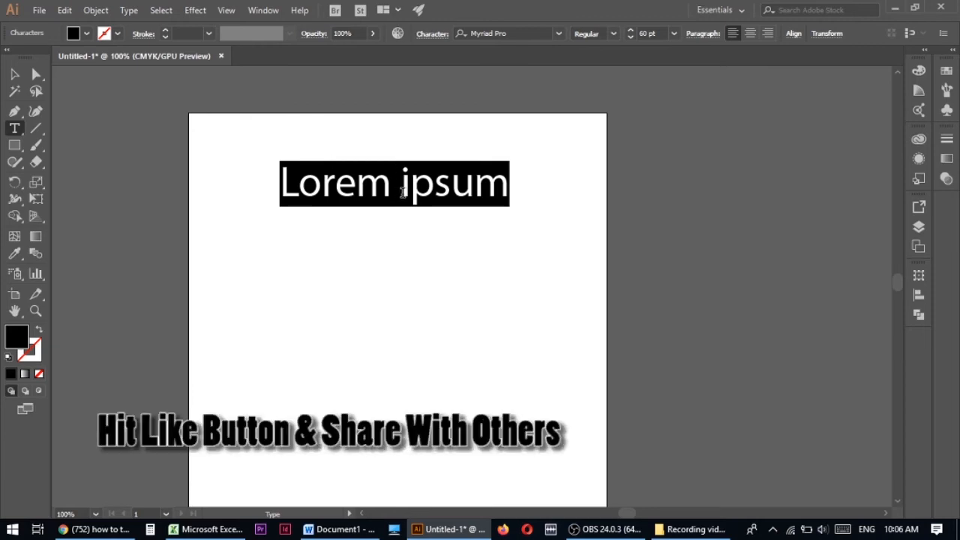
type("English")
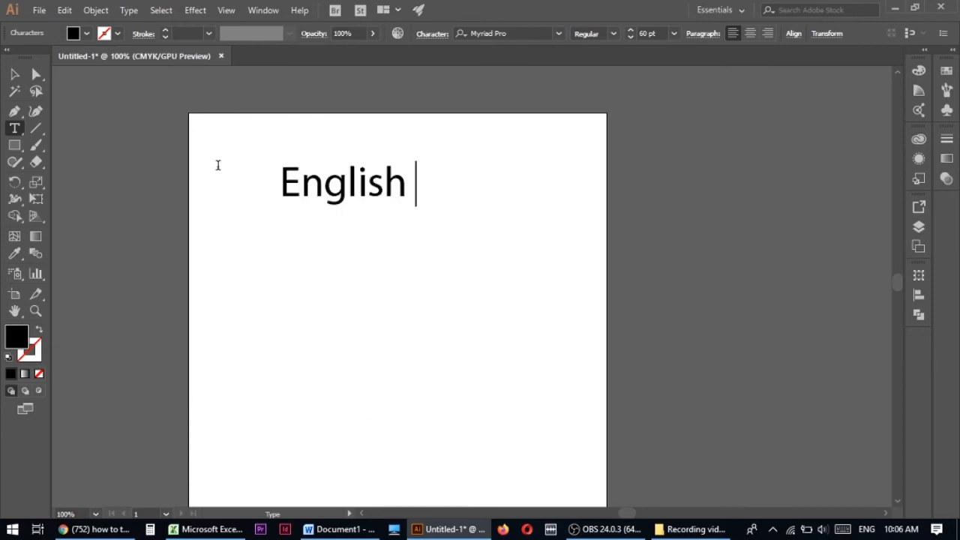
Switch the keyboard layout to Urdu and add the word "اردو" on a new line below "English".
key("Return")
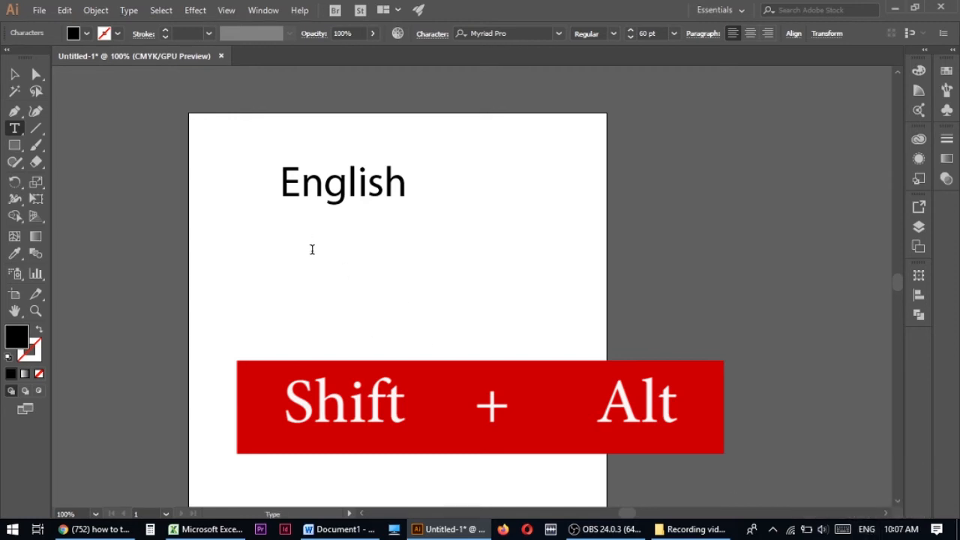
key("shift+alt")
type("ا")
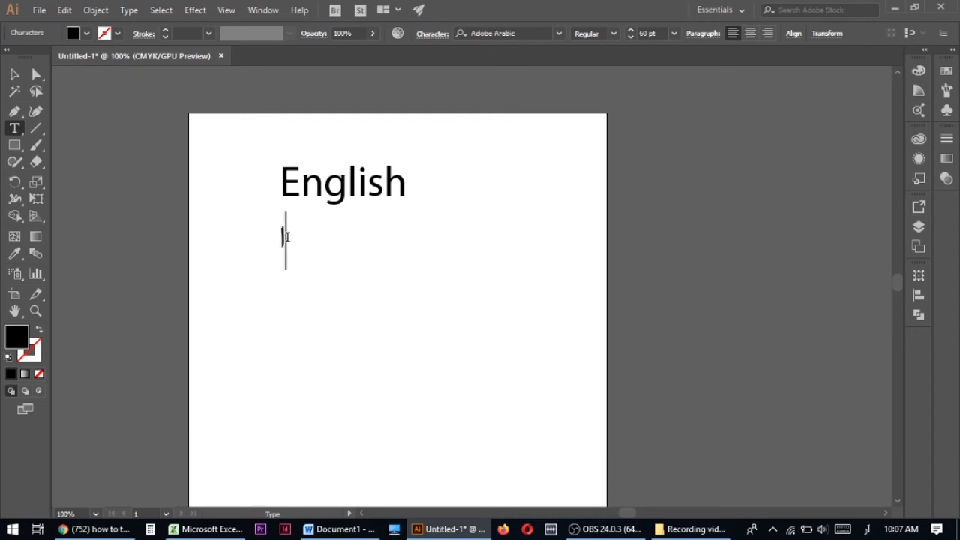
type("ردو")
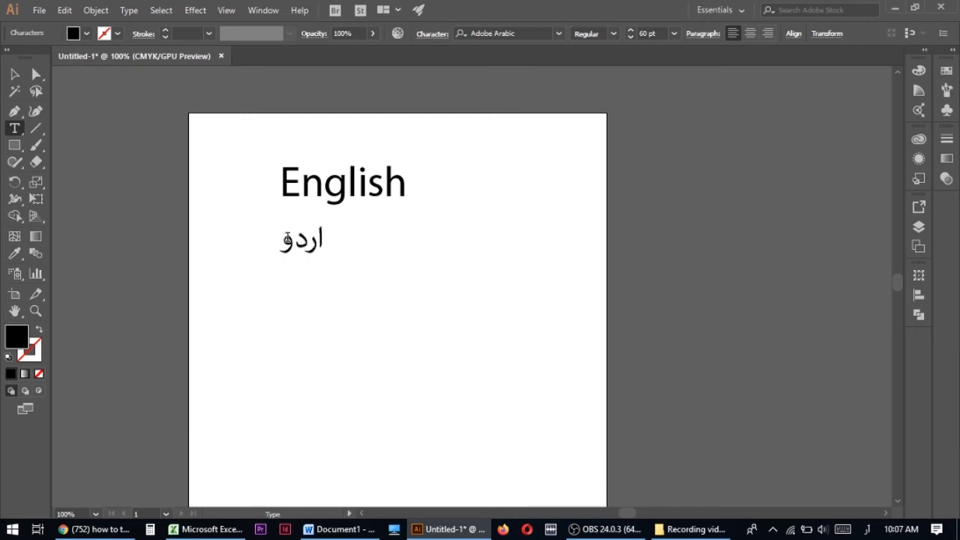
Switch the keyboard layout back to English and select the Urdu word on the second line.
left_click(331, 246)
left_click_drag(283, 244, 330, 248)
double_click(323, 243)
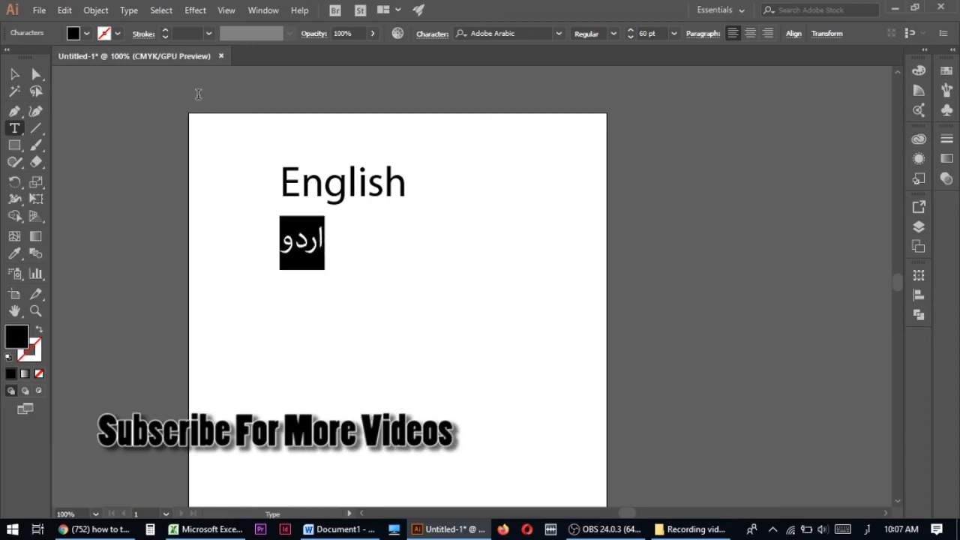
left_click(322, 241)
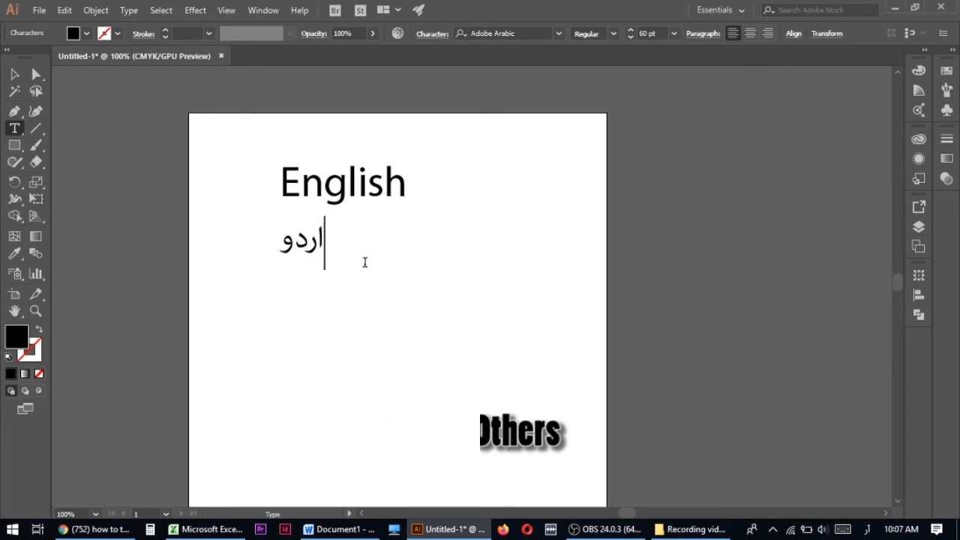
key("alt+shift")
left_click_drag(283, 242, 323, 239)
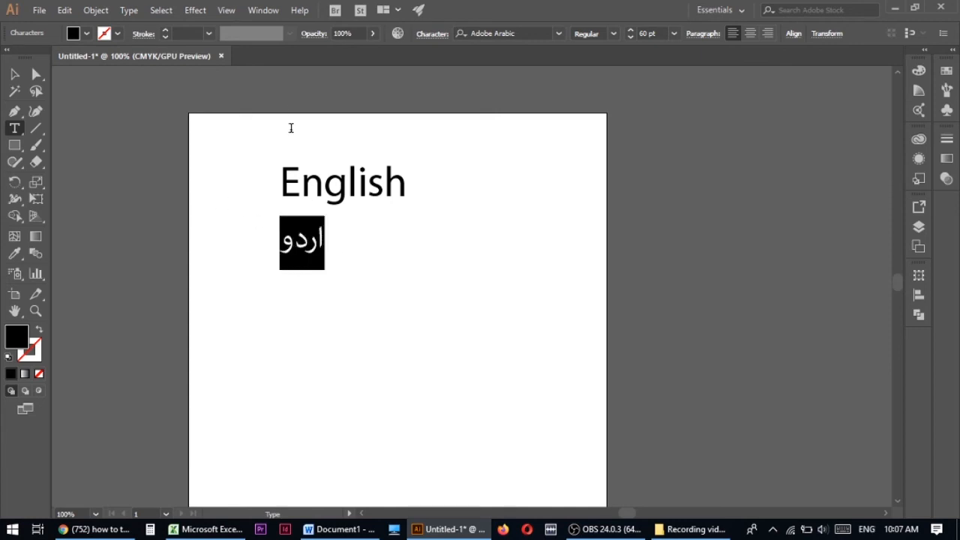
Set the font of the selected Urdu word to Jameel Noori Nastaleeq.
left_click(537, 33)
key("BackSpace")
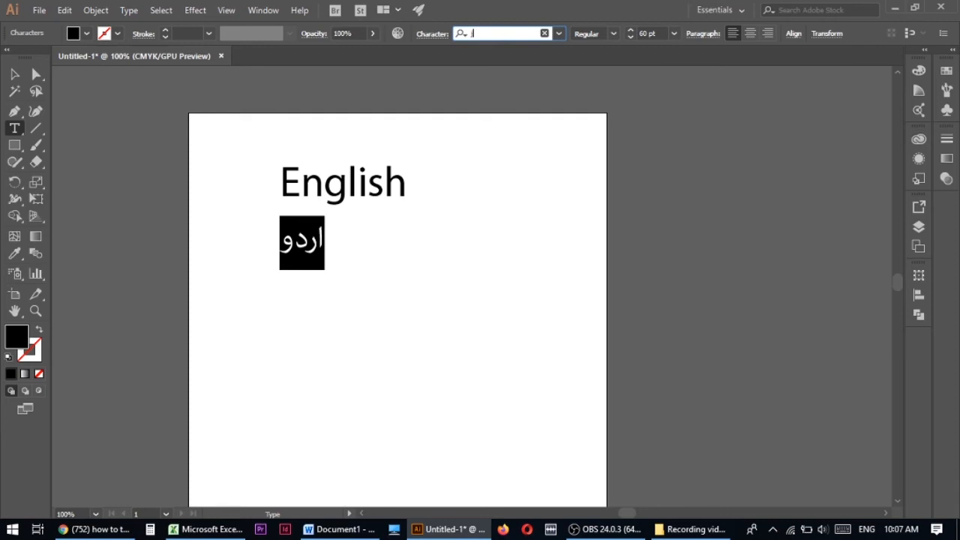
type("jas")
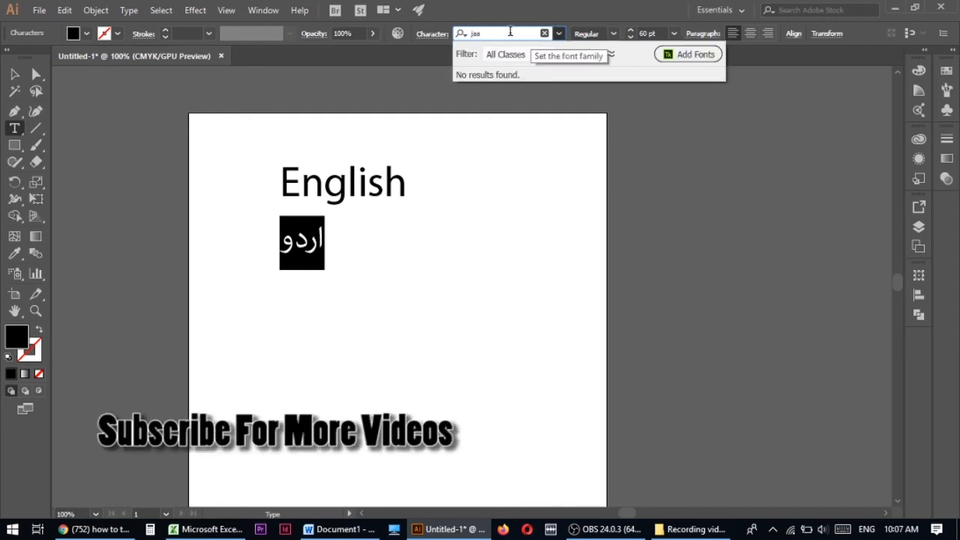
key("BackSpace")
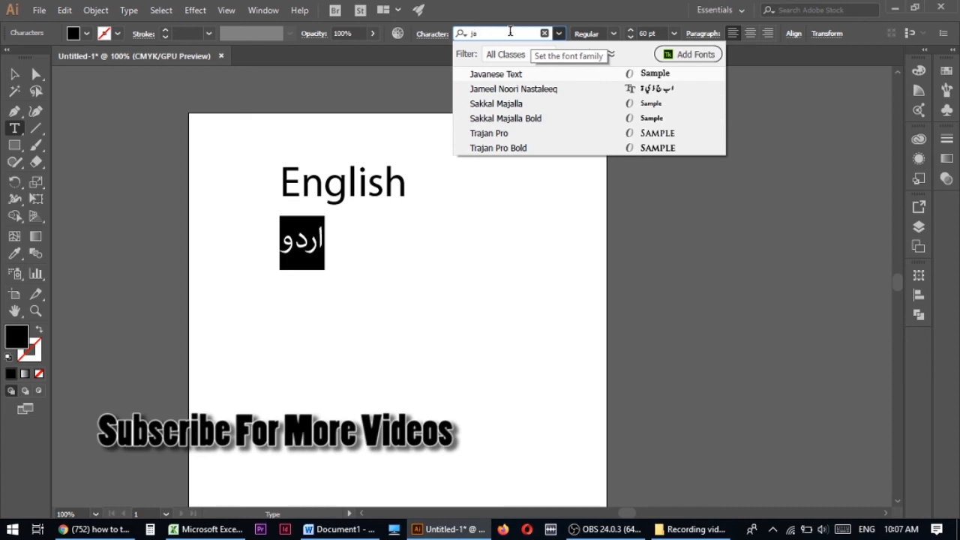
type("m")
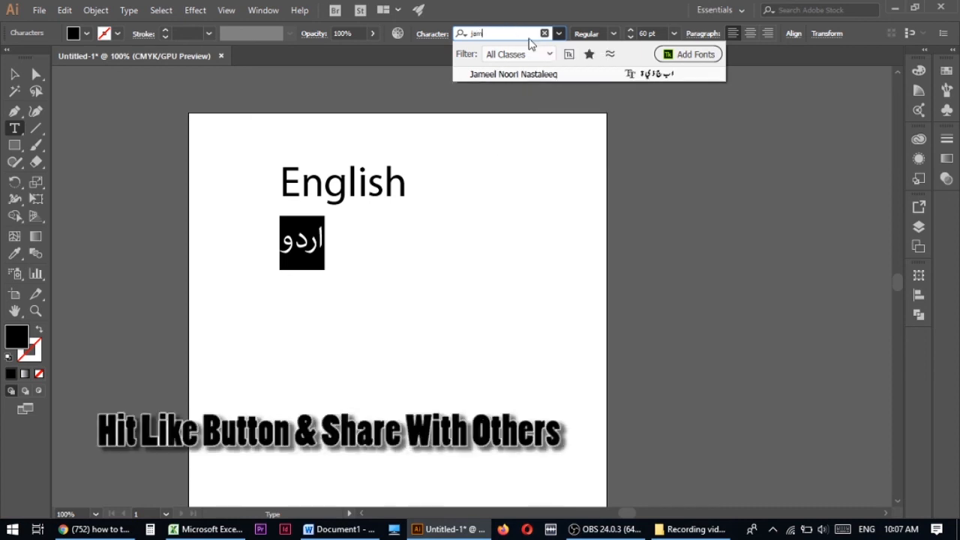
left_click(503, 76)
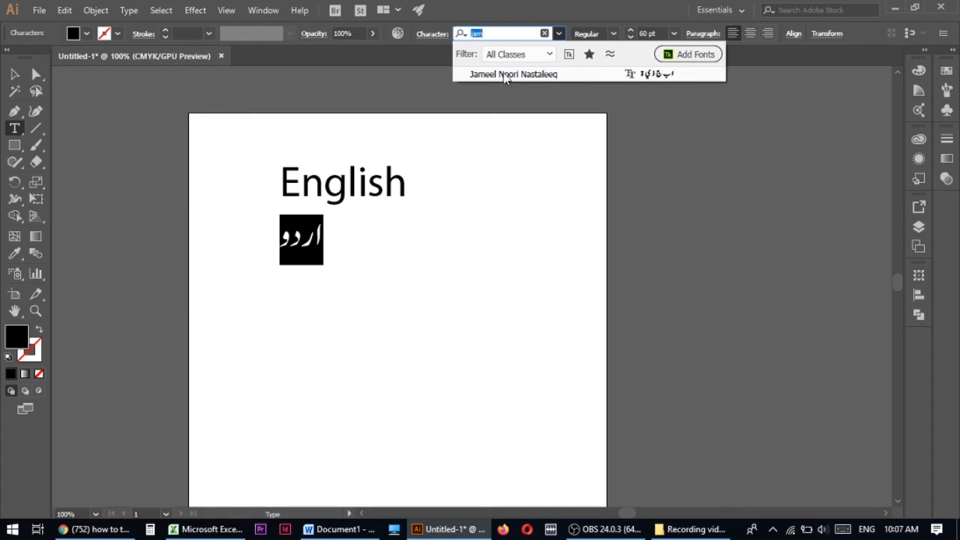
Set the Urdu word's font to Sadaf Unicode and deselect the word.
left_click(533, 35)
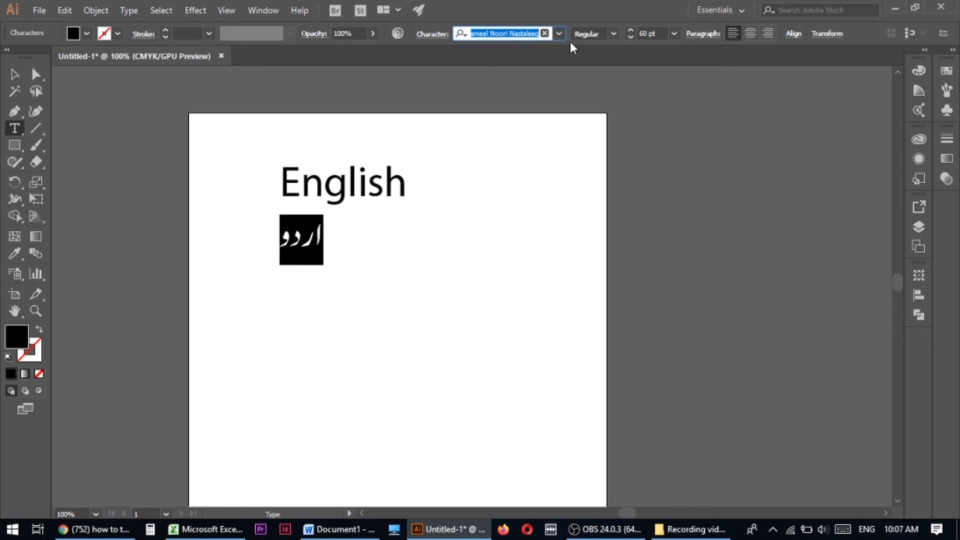
type("sad")
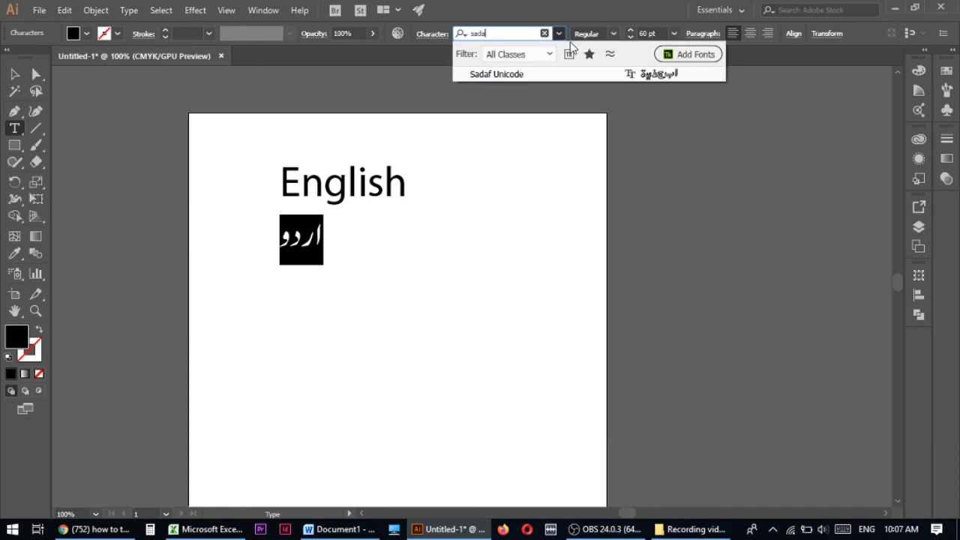
type("a")
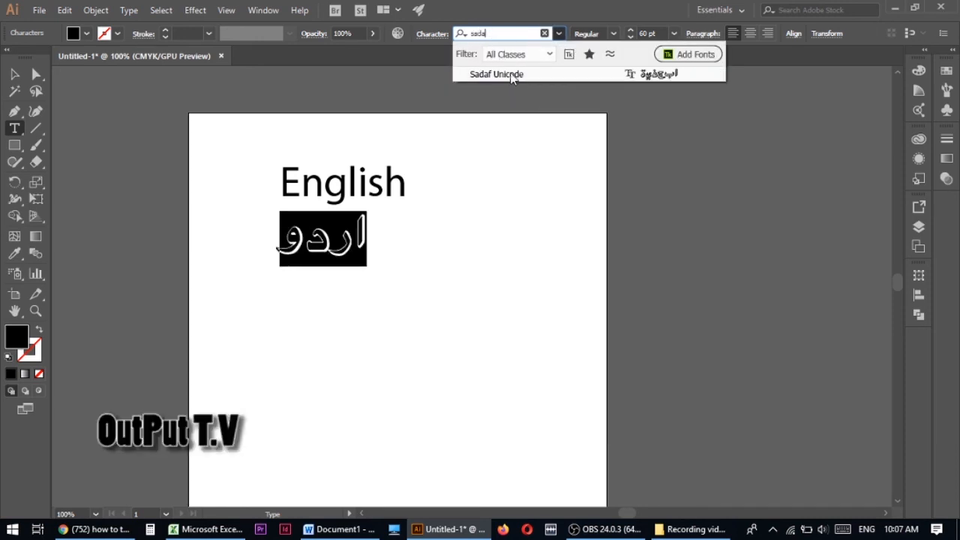
left_click(512, 75)
left_click(407, 266)
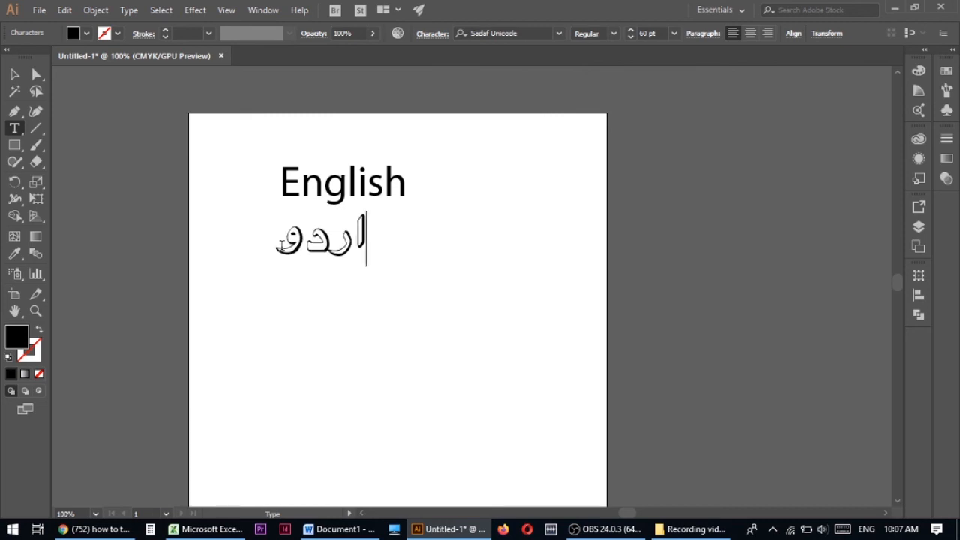
left_click_drag(377, 240, 367, 239)
left_click(376, 241)
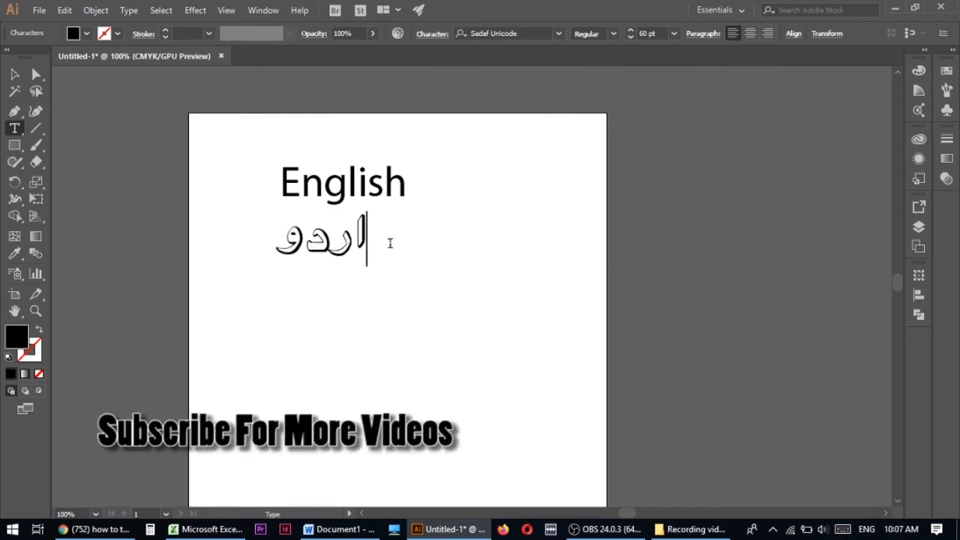